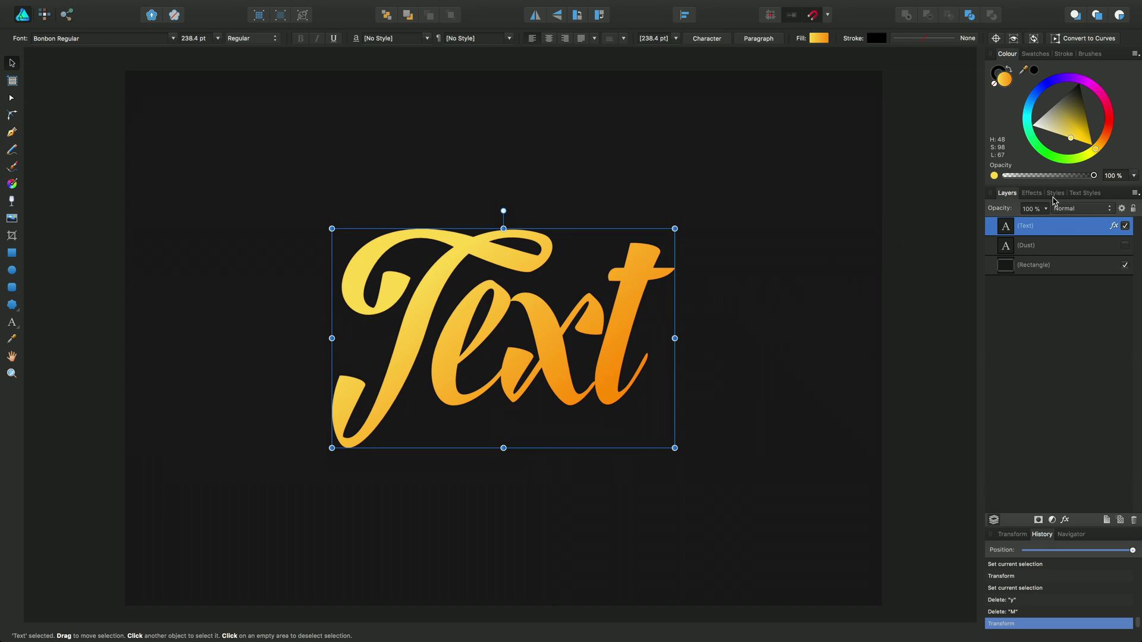
# Step: Preview the Rainbow, Metal, Onyx, Glass and Salmon styles on the text, then reapply Sunset
pyautogui.click(1056, 195)
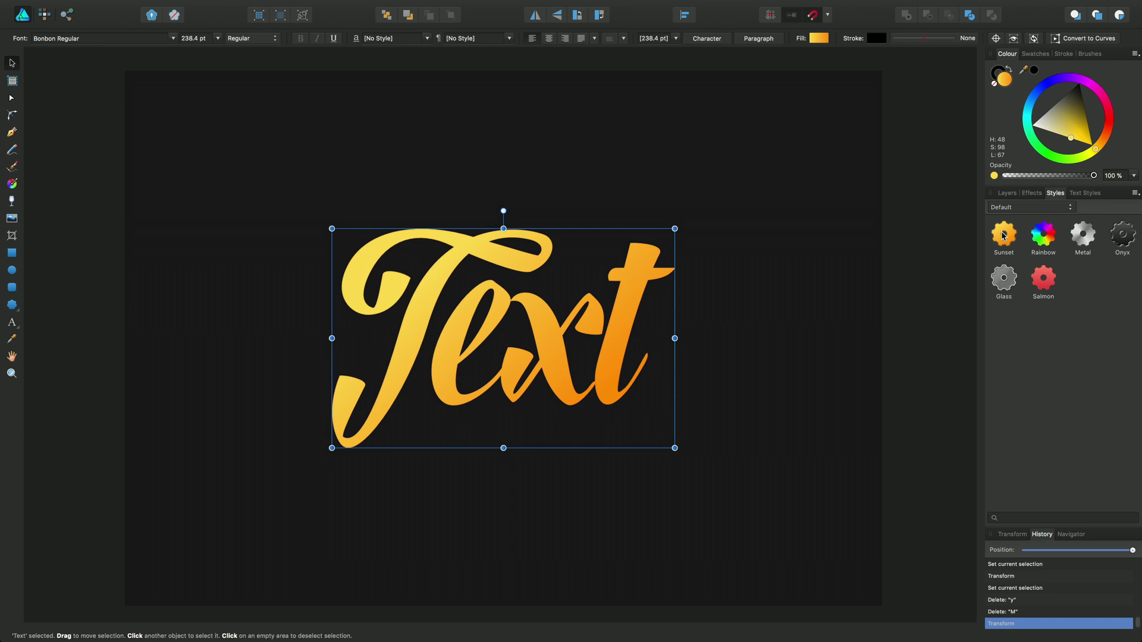
pyautogui.click(1045, 236)
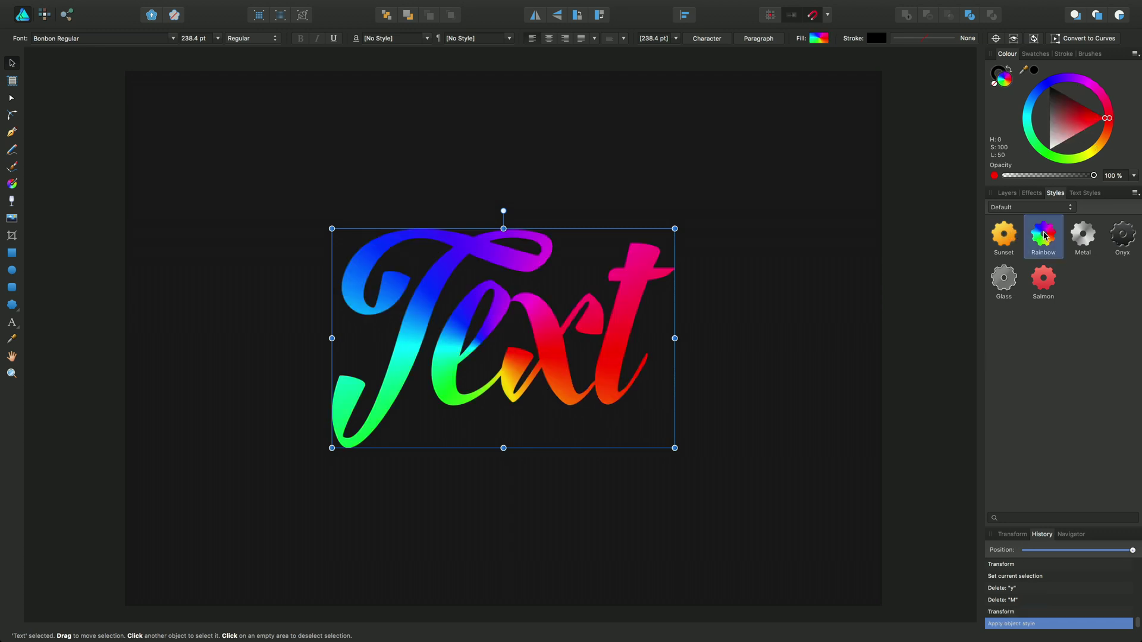
pyautogui.click(1080, 237)
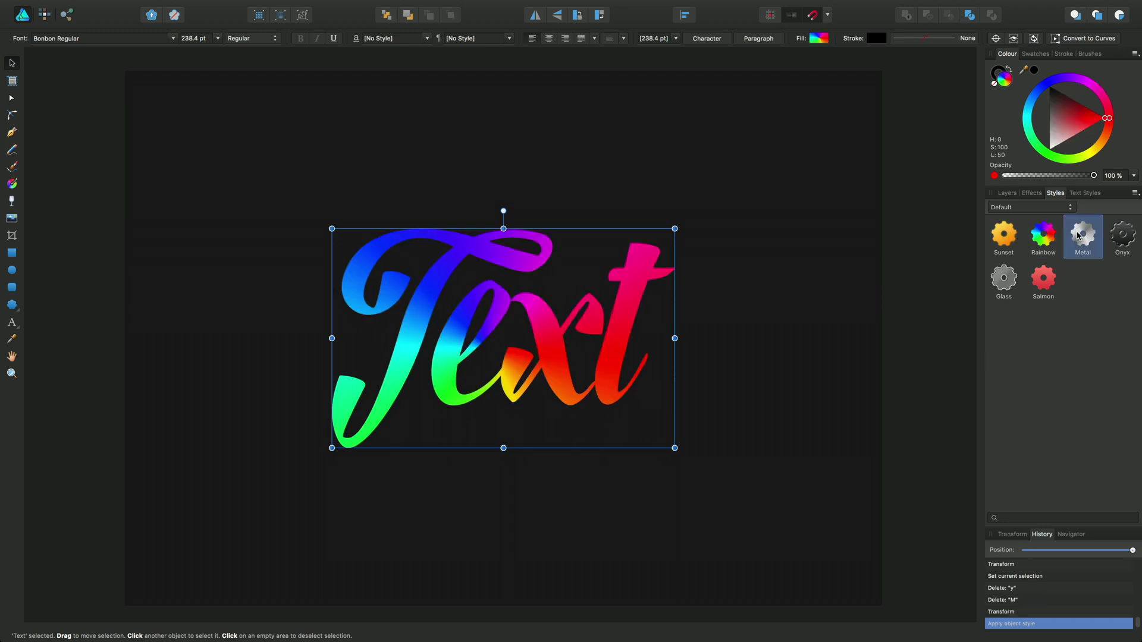
pyautogui.click(1122, 235)
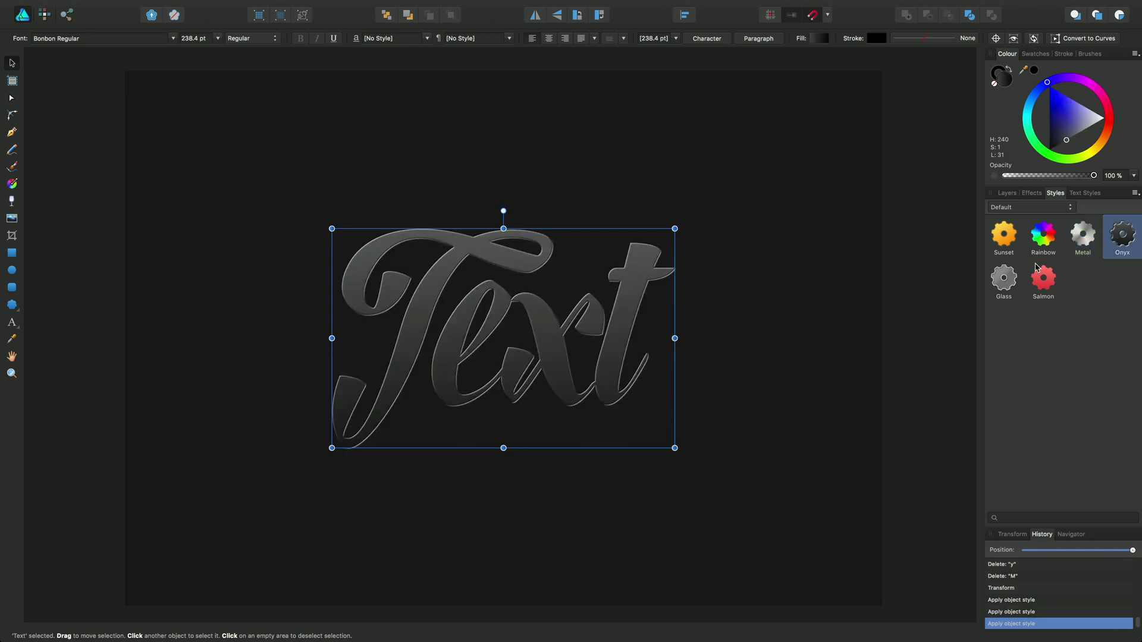
pyautogui.click(1009, 278)
pyautogui.click(1049, 281)
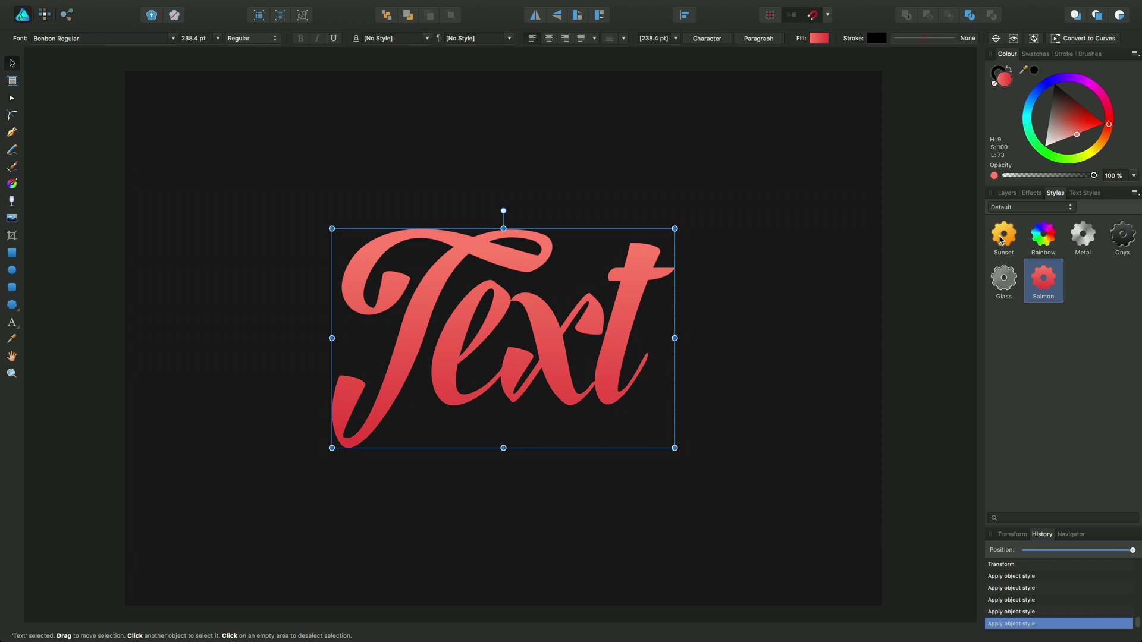
pyautogui.click(1001, 239)
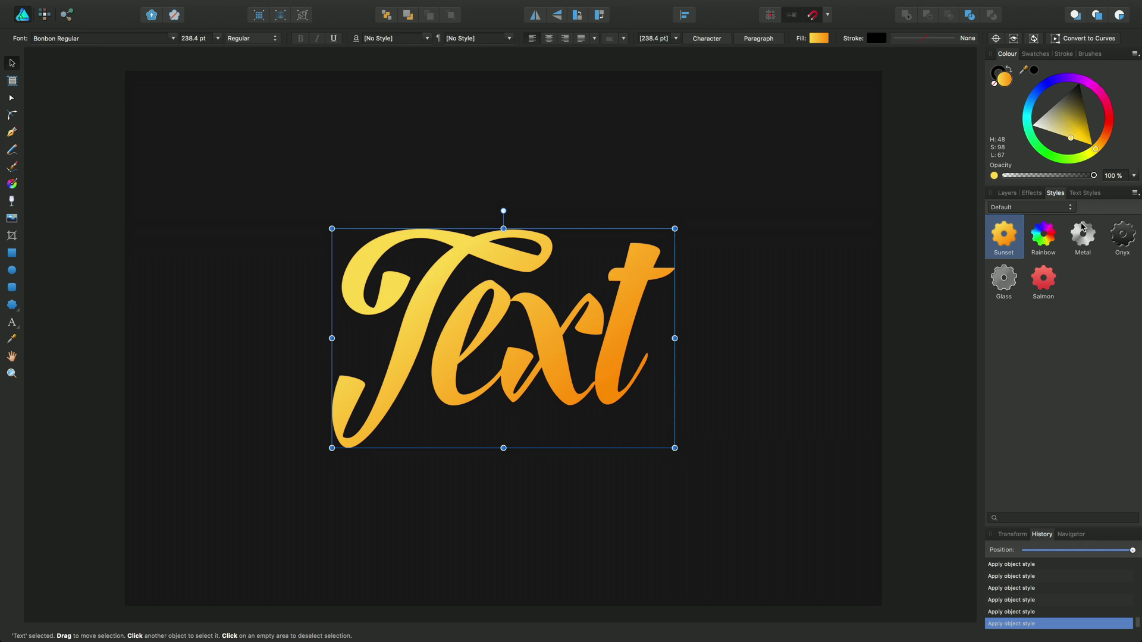
# Step: Import the Styles.afstyles file and check the new Text Styles category
pyautogui.click(1135, 194)
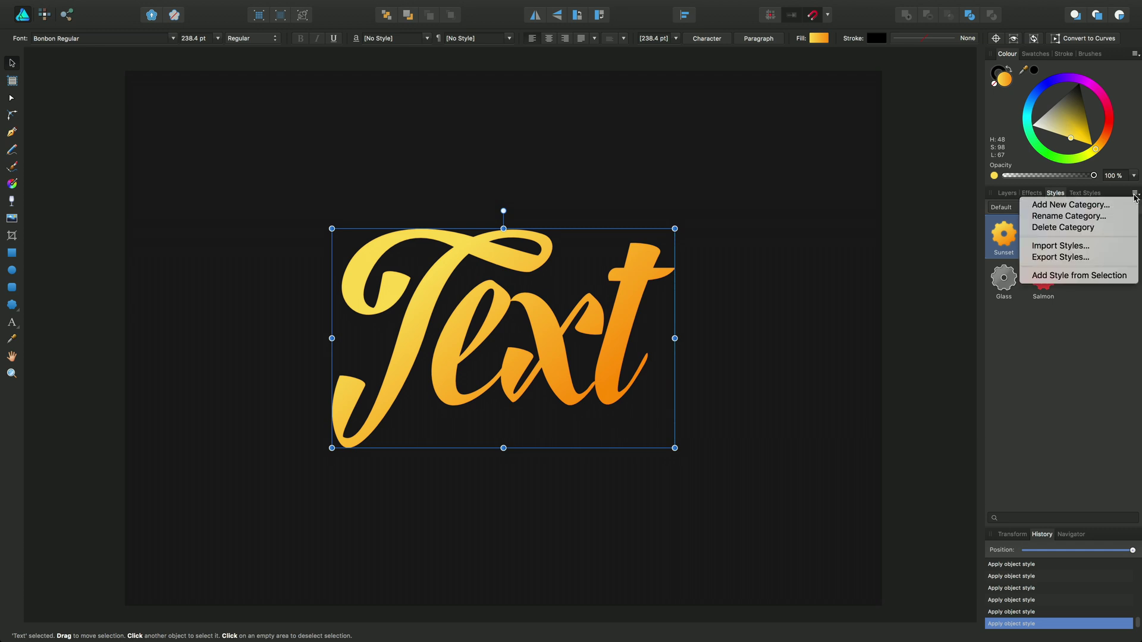
pyautogui.click(1109, 246)
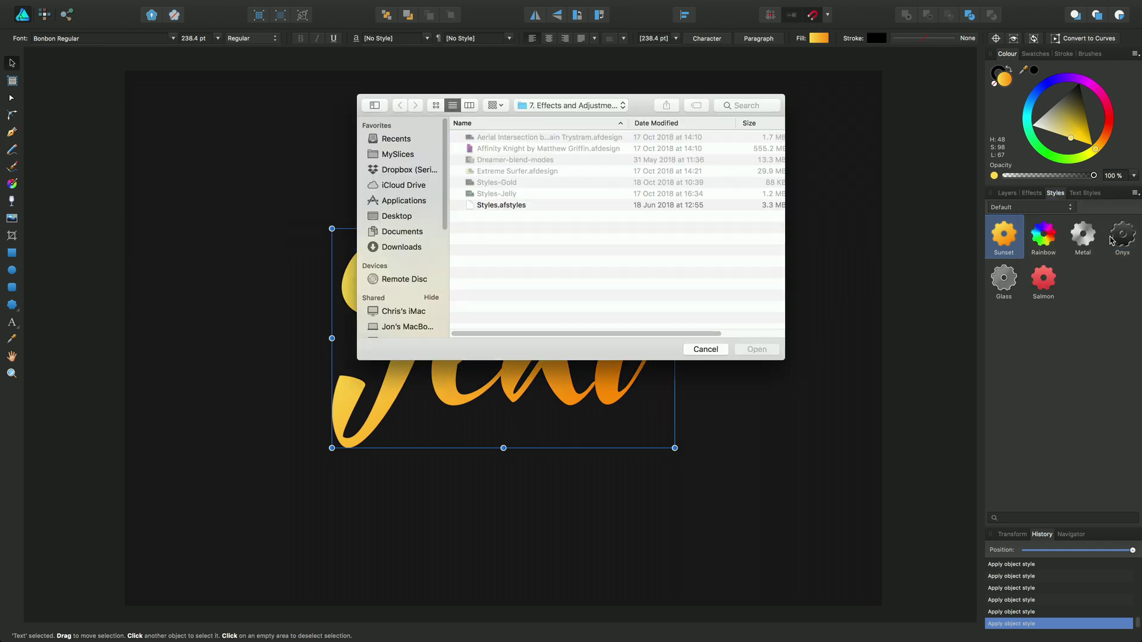
pyautogui.click(501, 206)
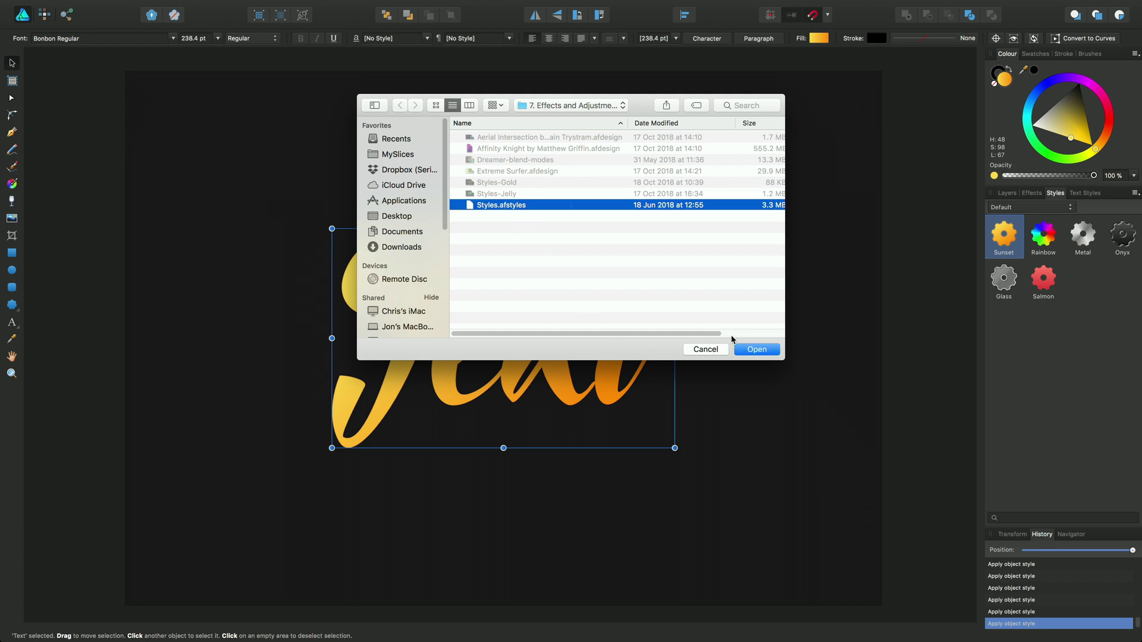
pyautogui.click(757, 350)
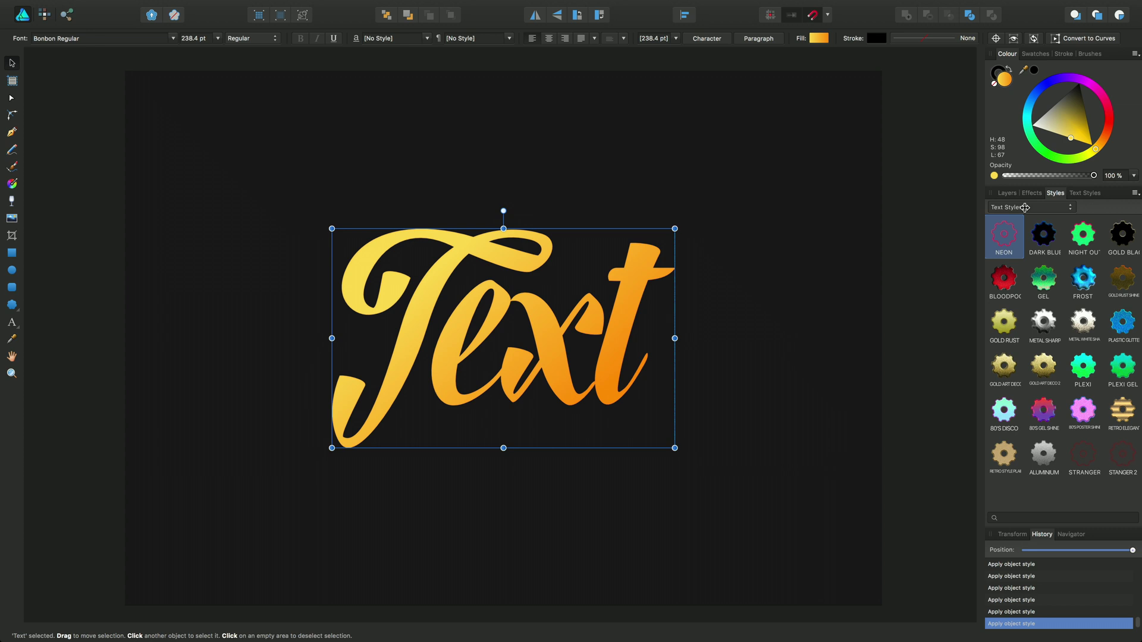
pyautogui.click(1071, 212)
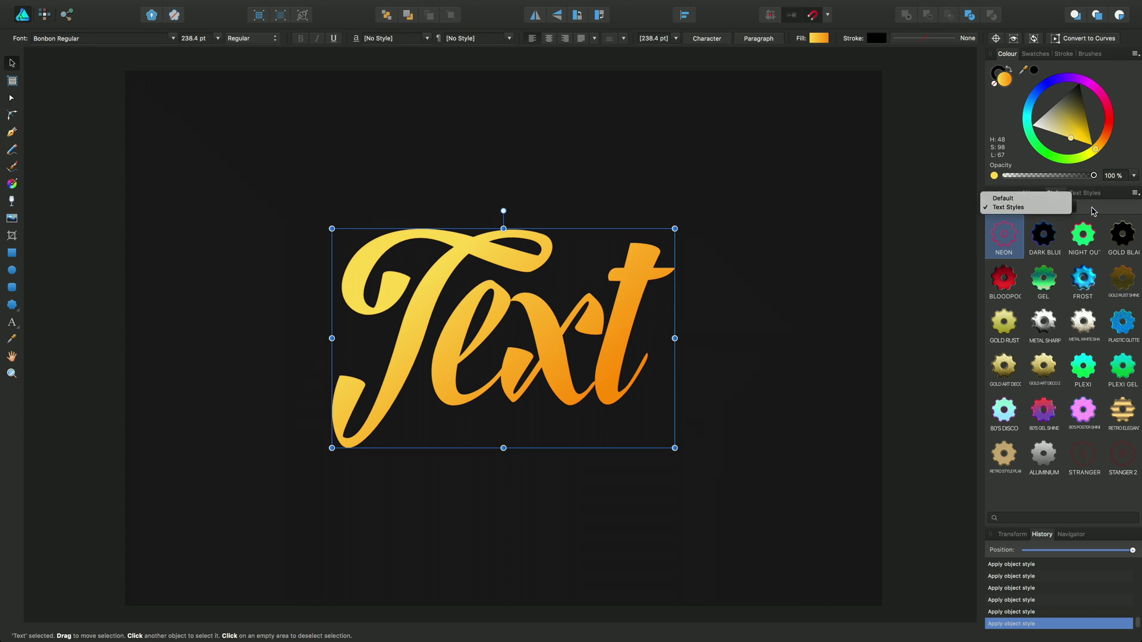
# Step: Try DARK BLUE, NIGHT OUT, GOLD BLACK, BLOODPOOL, GEL, FROST, GOLD RUST and METAL presets, ending on METAL WHITE SHARP
pyautogui.click(1067, 208)
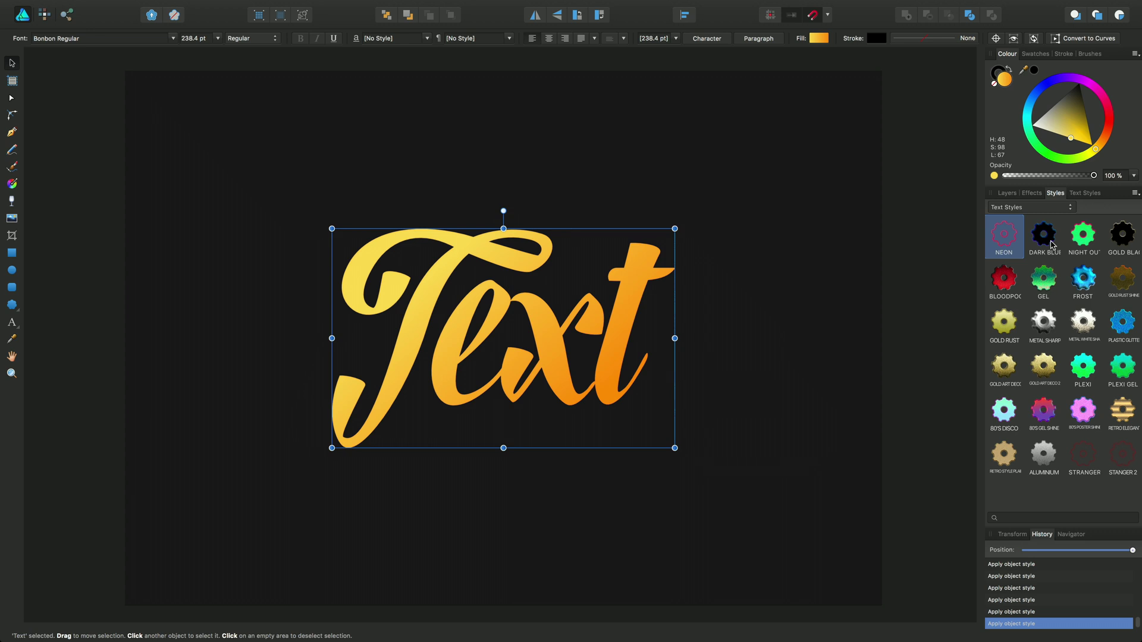
pyautogui.click(1044, 241)
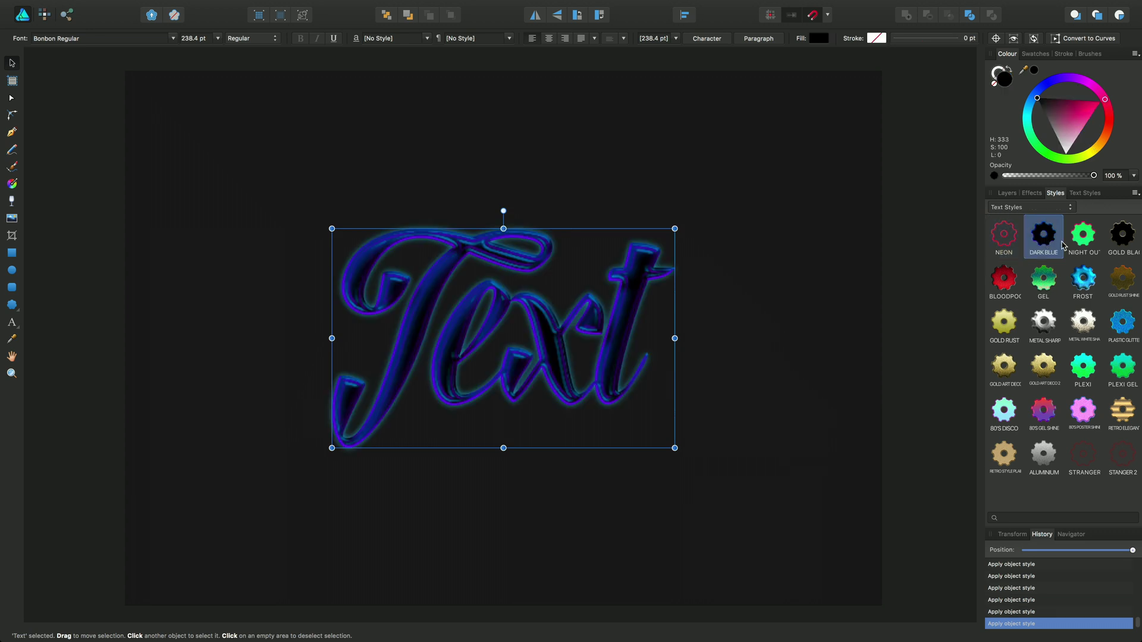
pyautogui.click(1086, 244)
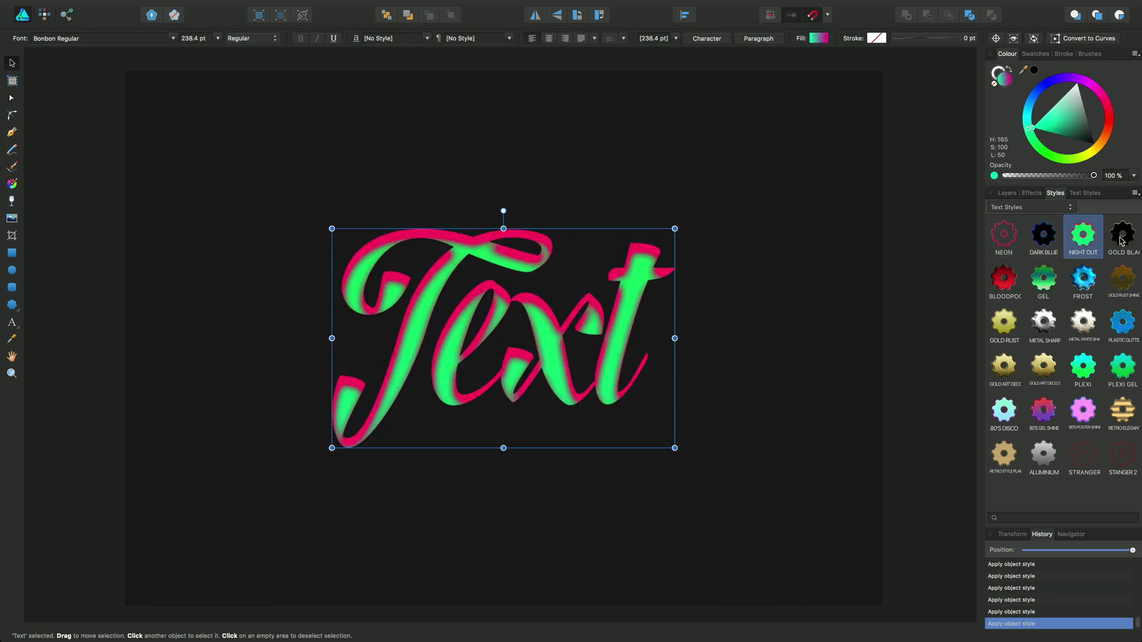
pyautogui.click(1114, 240)
pyautogui.click(1012, 278)
pyautogui.click(1046, 280)
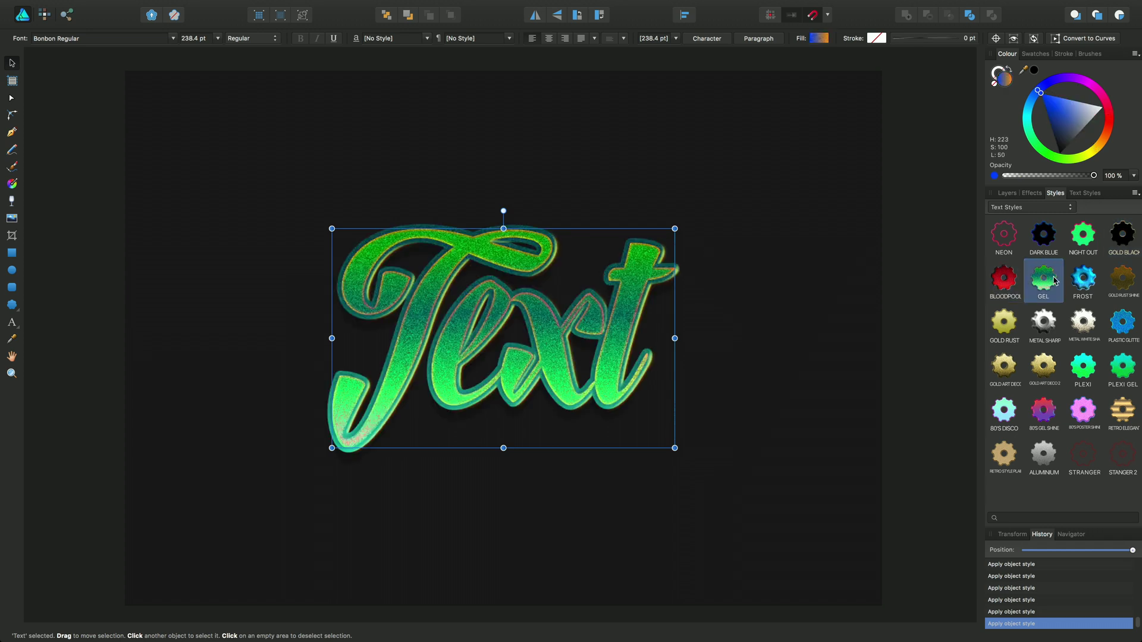
pyautogui.click(1083, 278)
pyautogui.click(1121, 285)
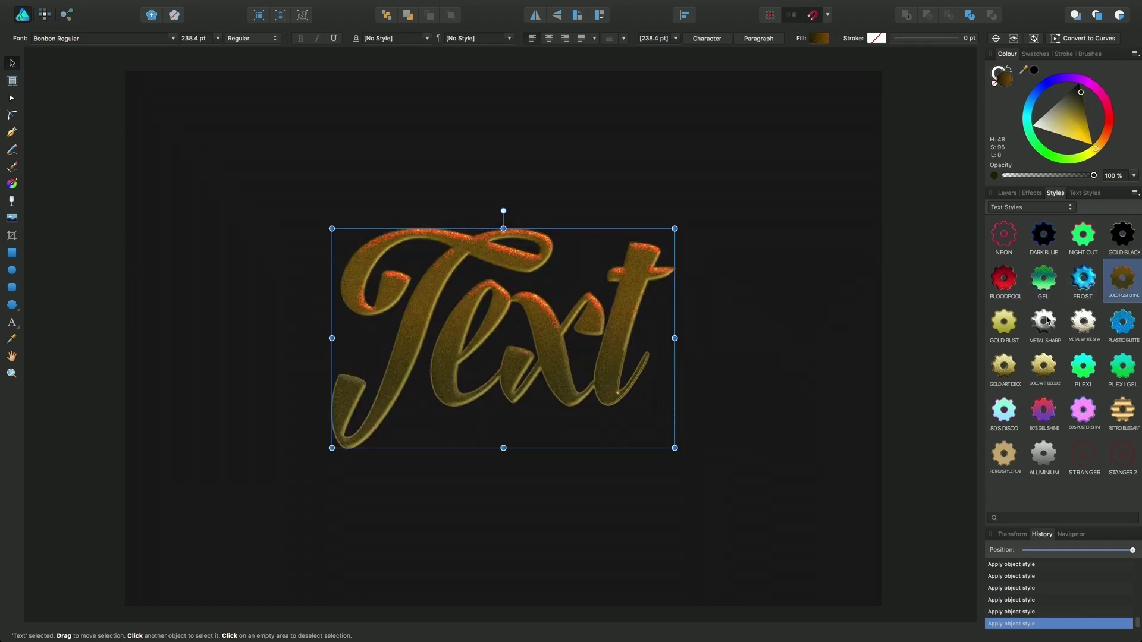
pyautogui.click(1005, 322)
pyautogui.click(1047, 322)
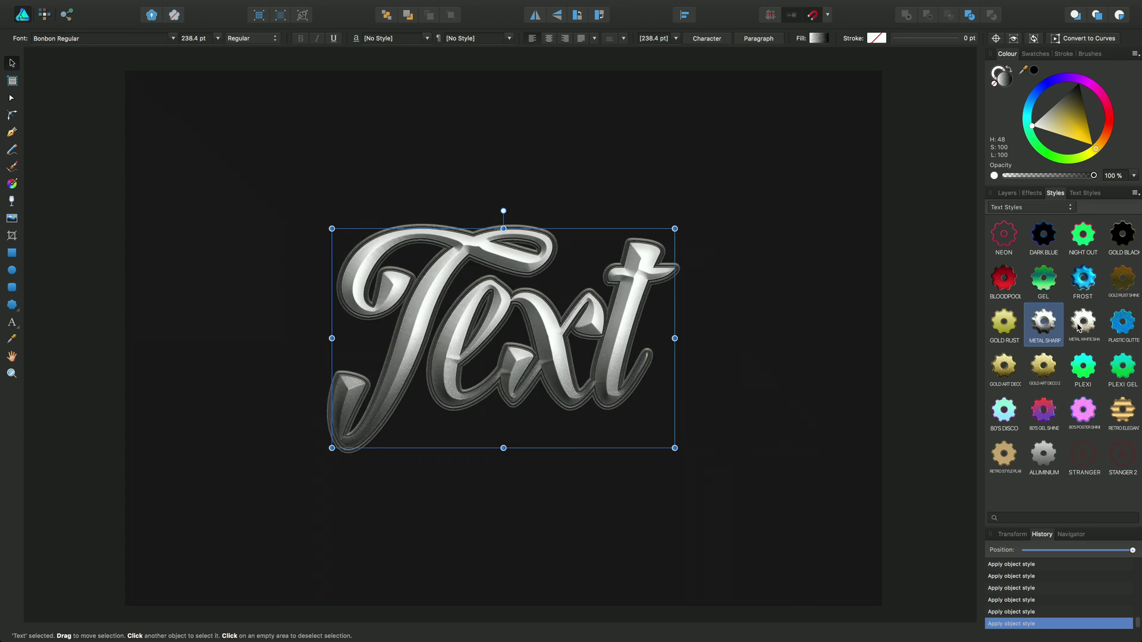
pyautogui.click(1085, 324)
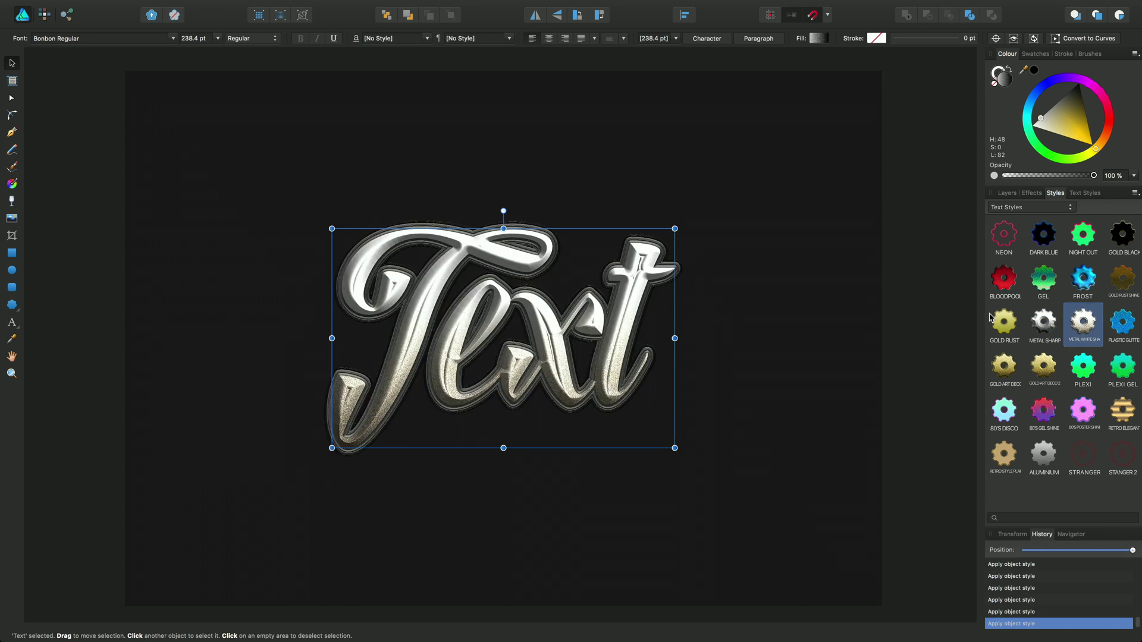
# Step: Apply the GOLD RUST preset from Text Styles to the lettering
pyautogui.click(1005, 323)
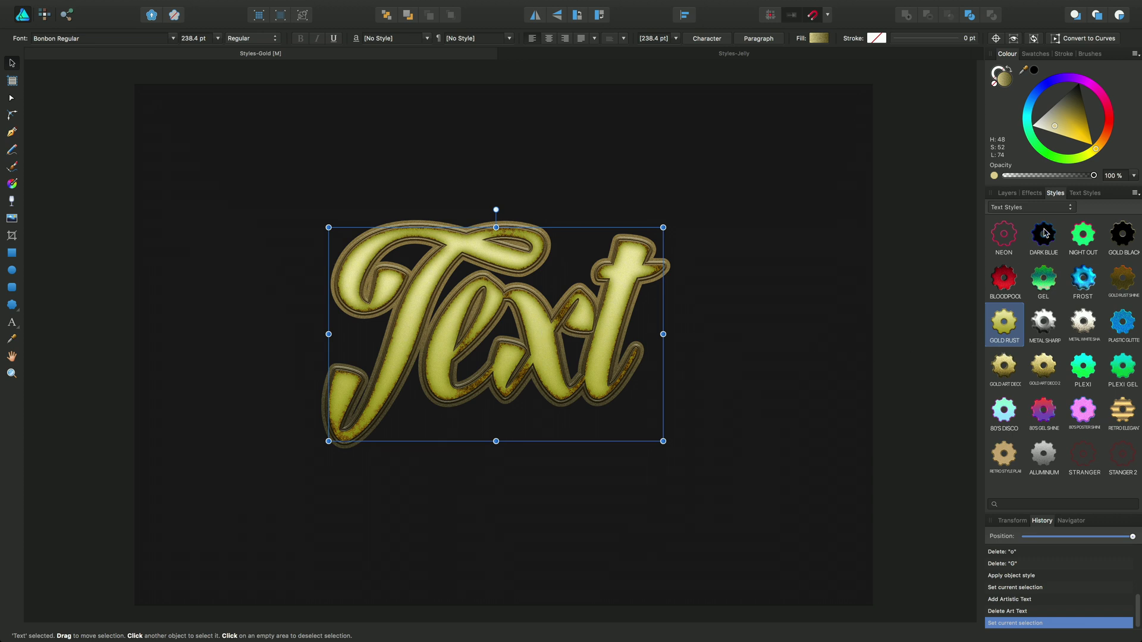
# Step: Increase the Outline effect radius from 34.8 px to 45.8 px
pyautogui.click(1034, 196)
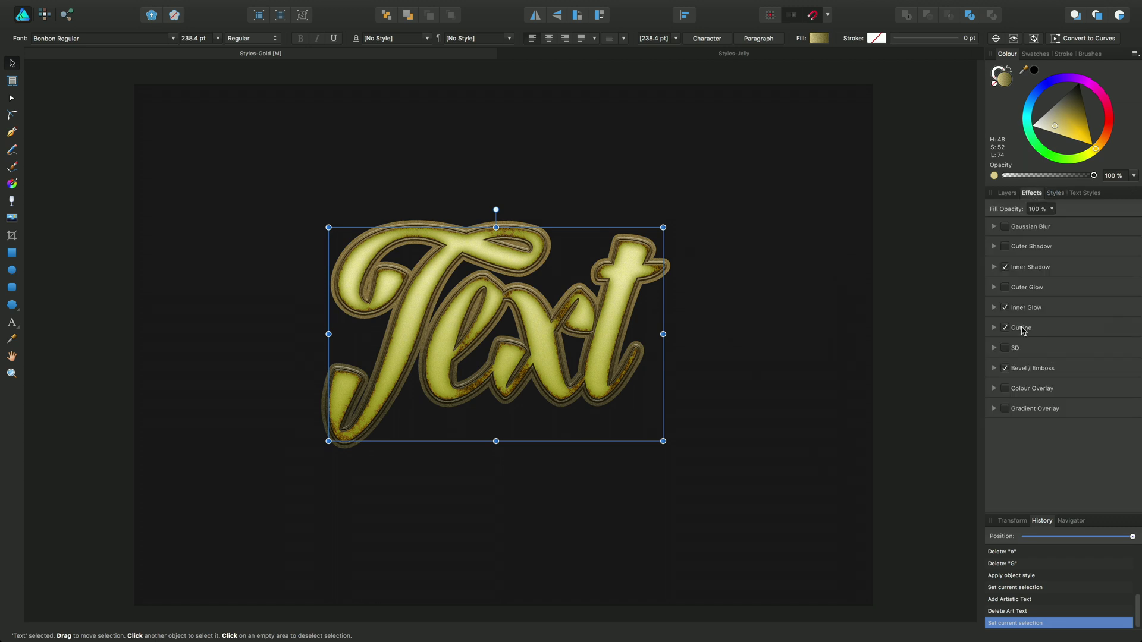
pyautogui.click(1023, 330)
pyautogui.click(994, 328)
pyautogui.click(1005, 328)
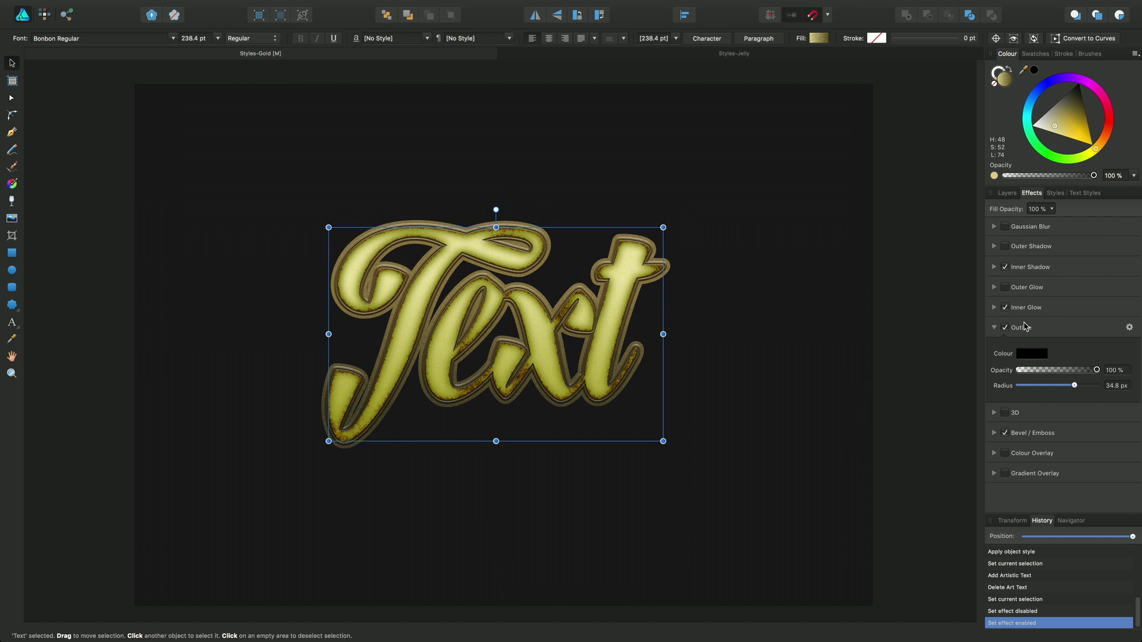
pyautogui.click(1130, 327)
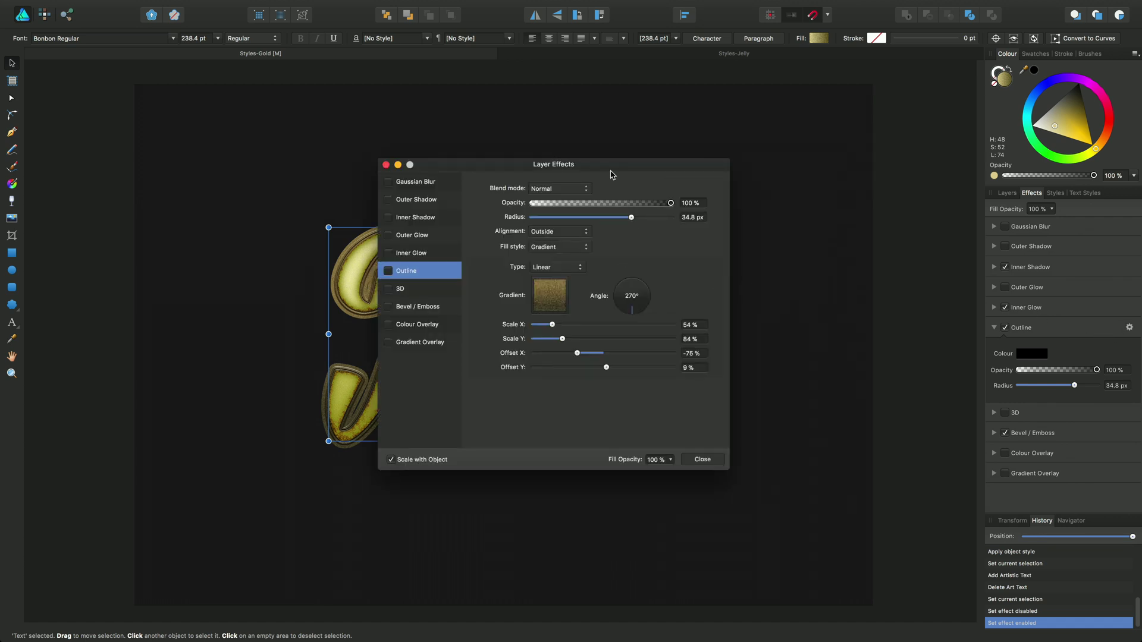
pyautogui.moveTo(613, 171); pyautogui.dragTo(852, 173)
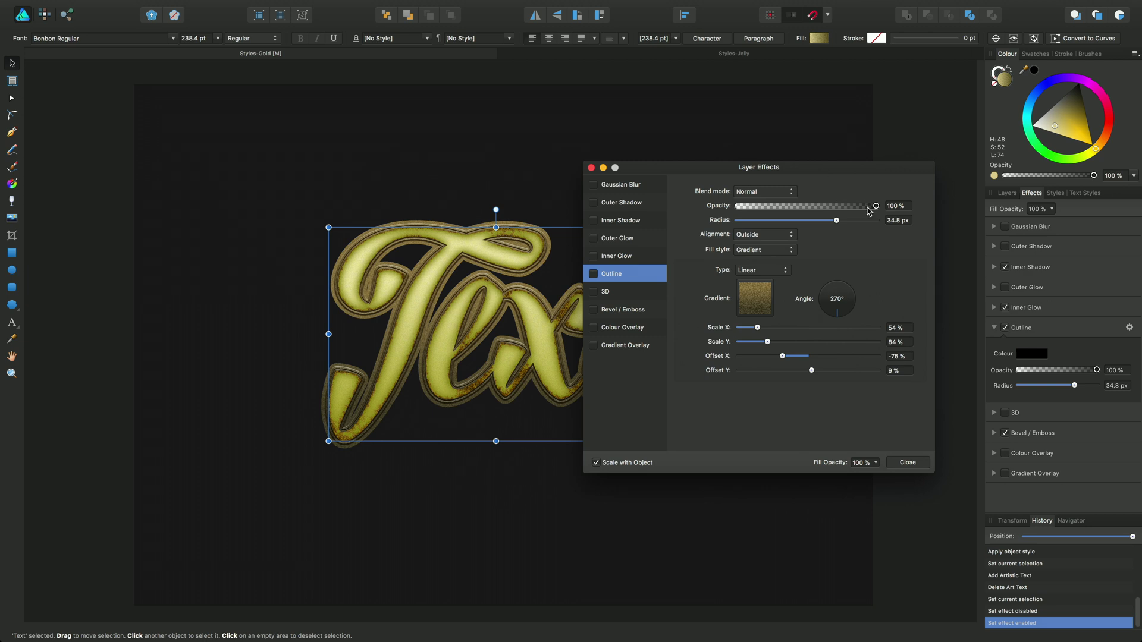
pyautogui.moveTo(837, 222); pyautogui.dragTo(854, 223)
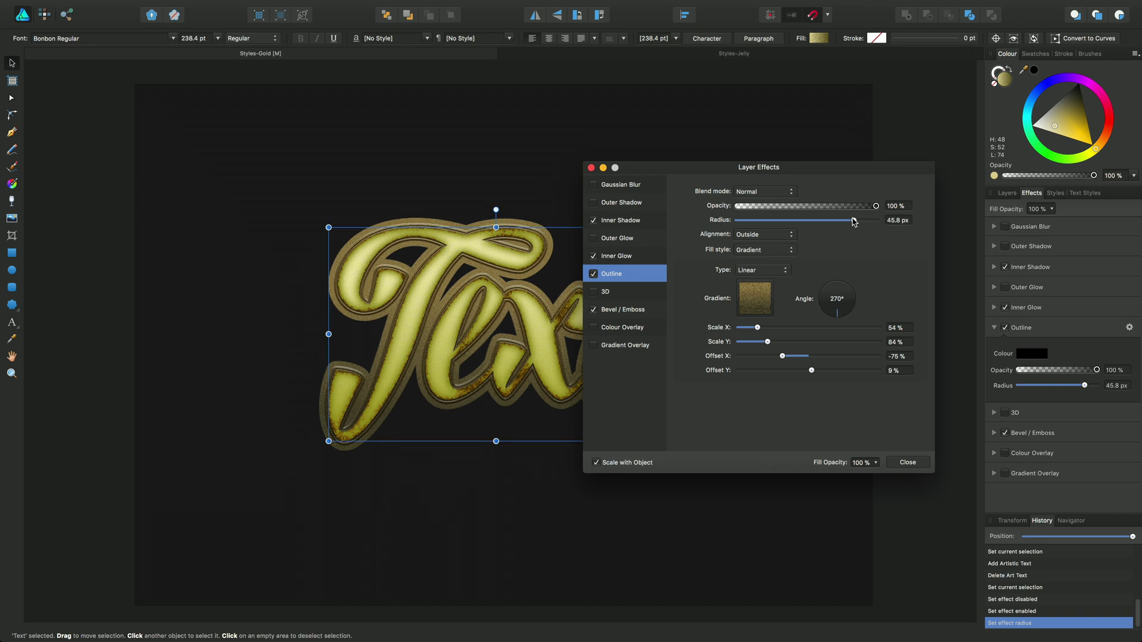
pyautogui.click(903, 463)
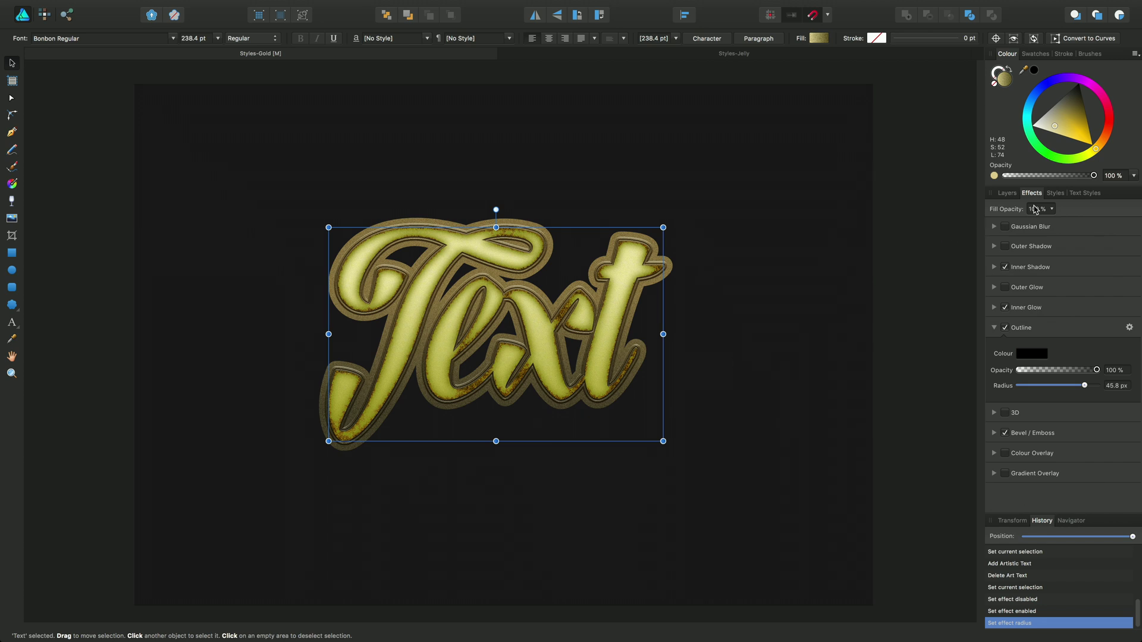
# Step: Add a new style category and rename it MyStyles
pyautogui.click(1055, 194)
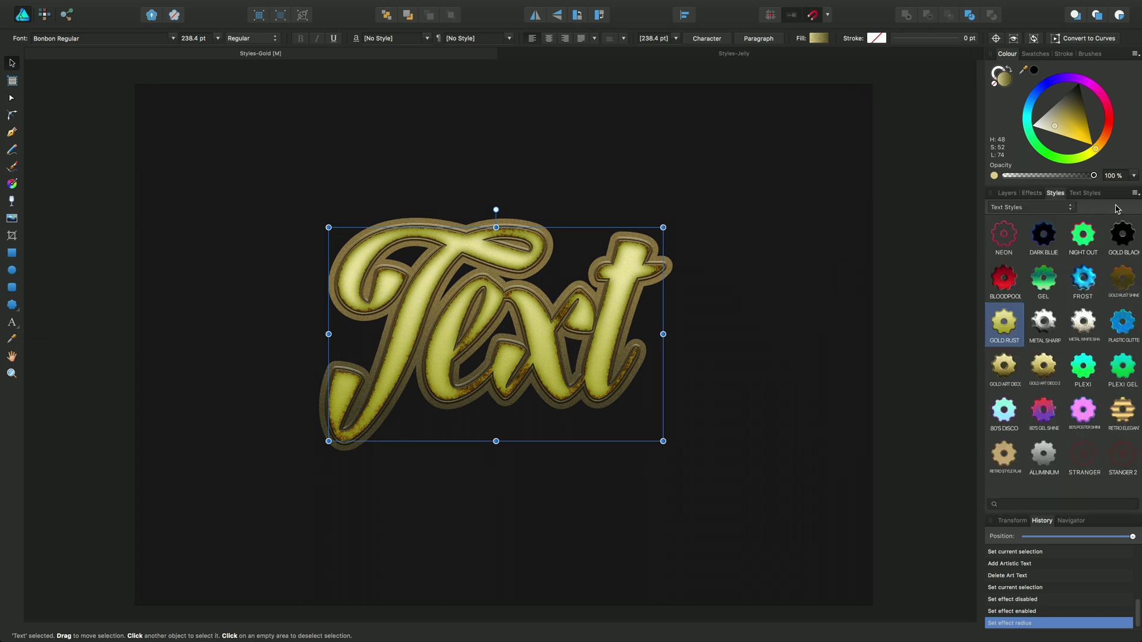
pyautogui.click(1135, 193)
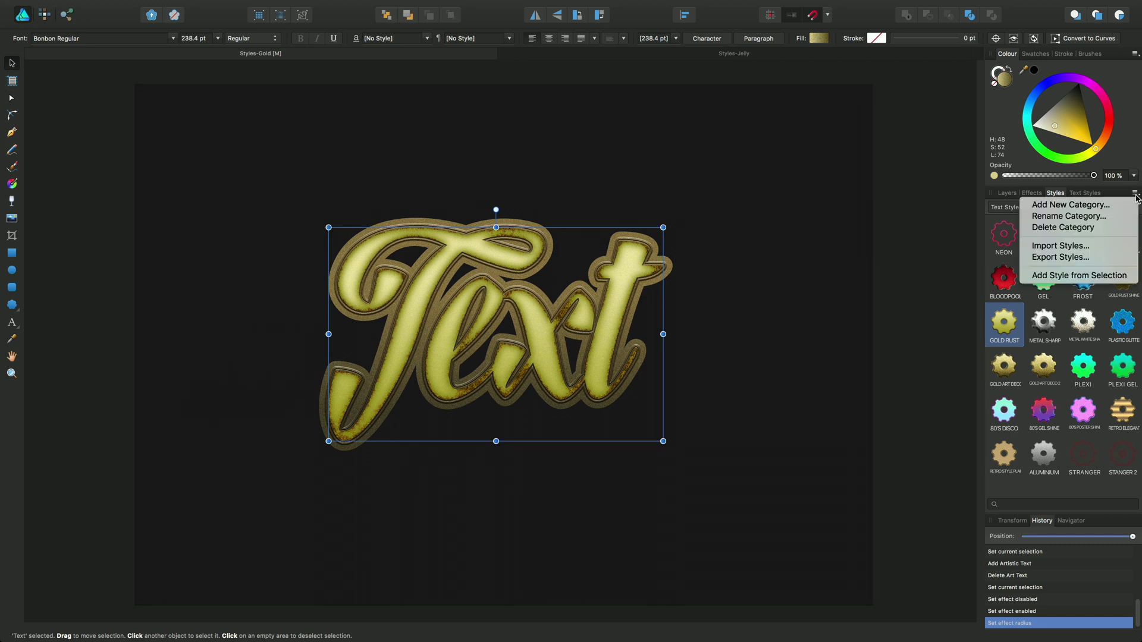
pyautogui.click(1107, 205)
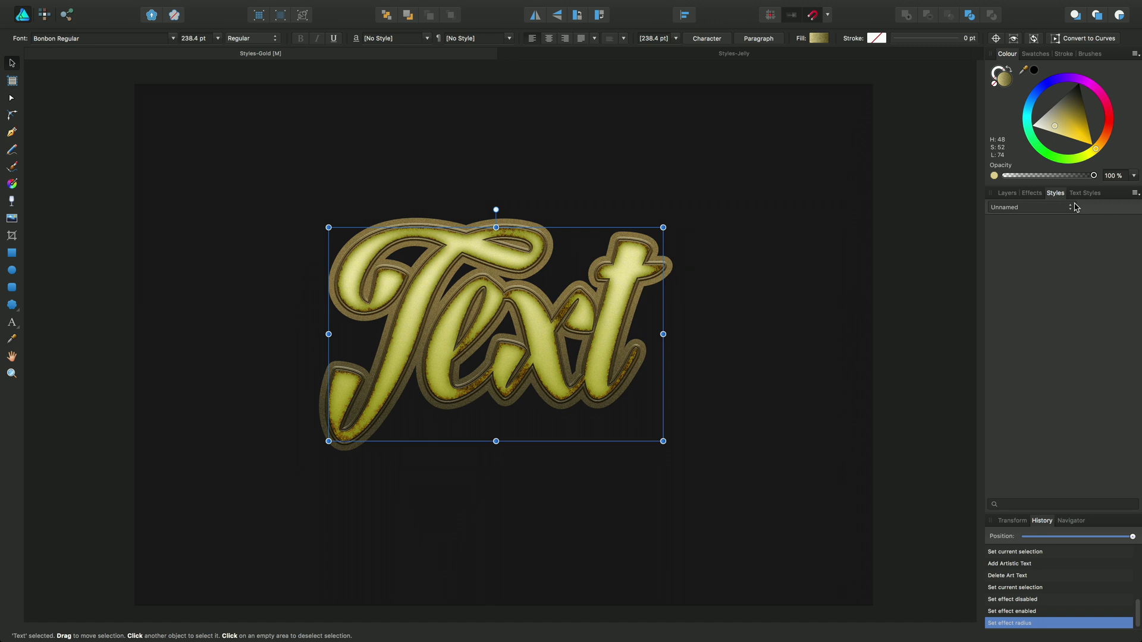
pyautogui.click(1135, 194)
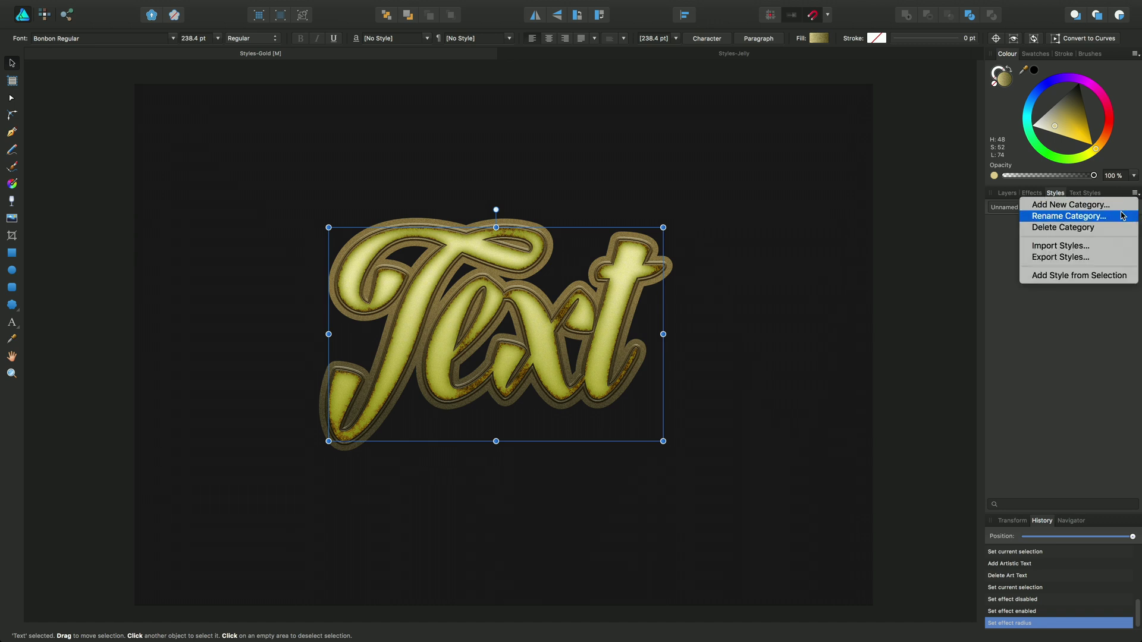
pyautogui.click(1124, 216)
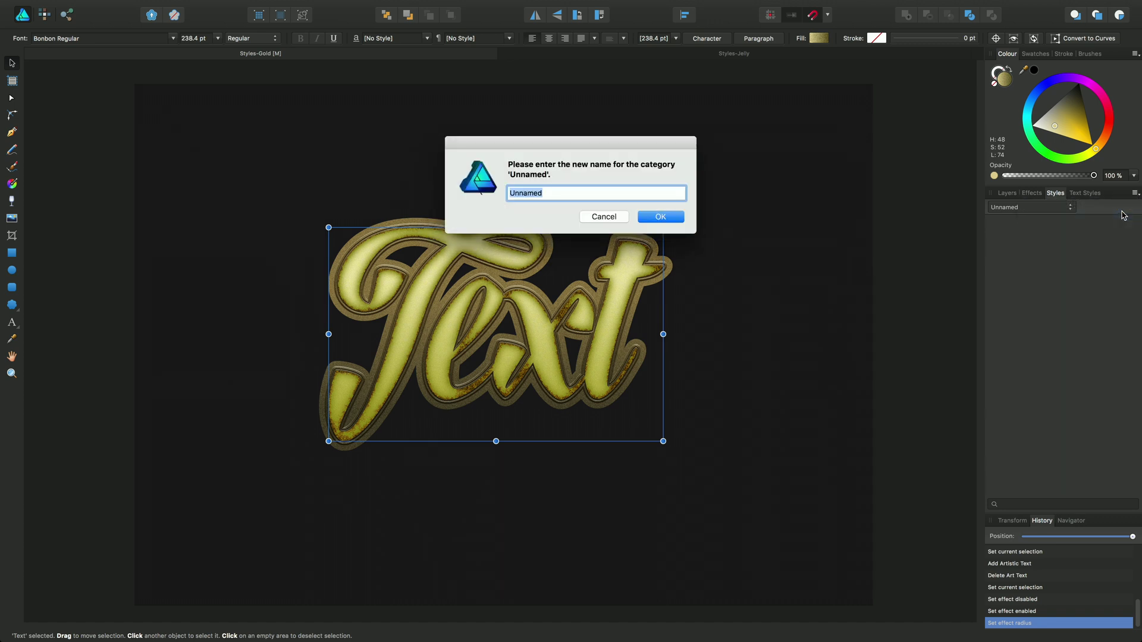
pyautogui.write('MyStyles')
pyautogui.press('Return')
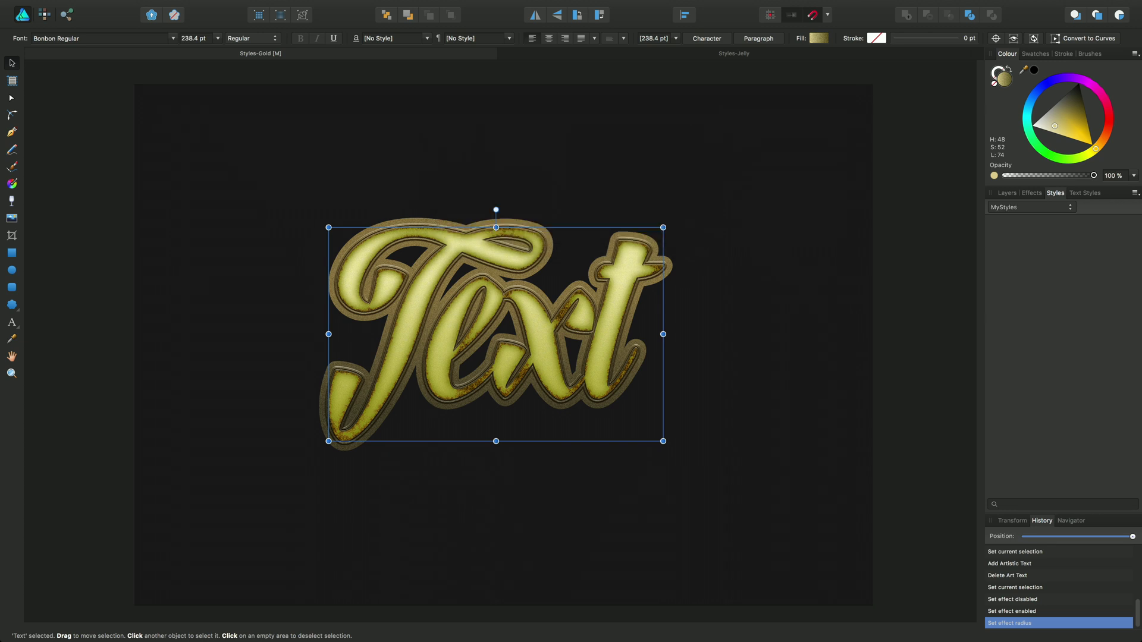
# Step: Add a style from the selected text and rename Style 1 to Gold
pyautogui.click(1136, 195)
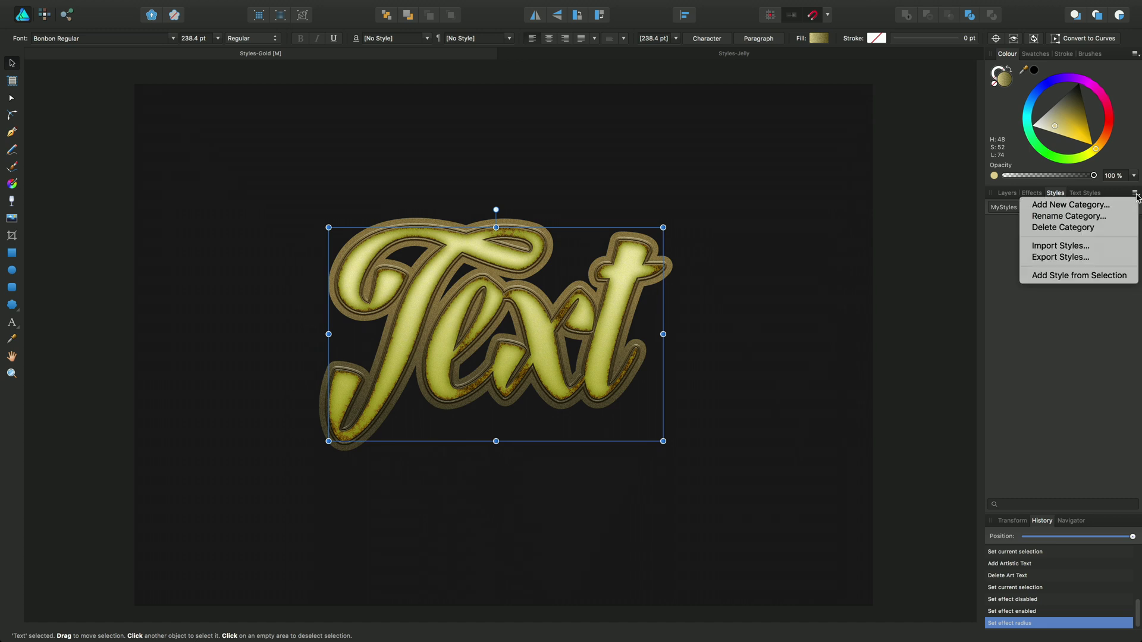
pyautogui.click(1099, 278)
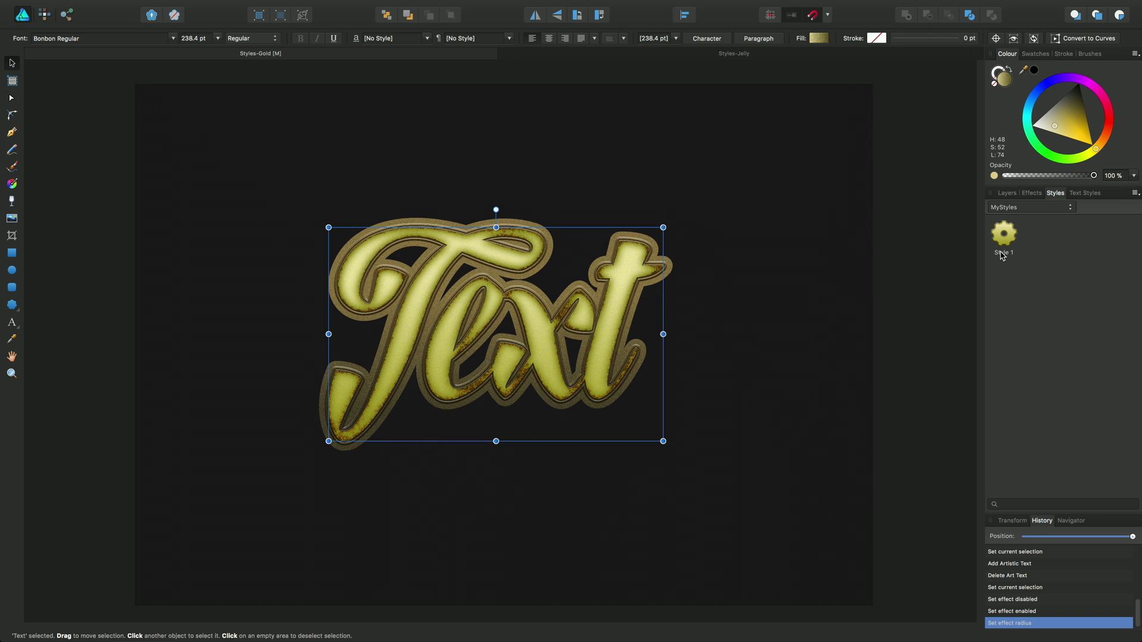
pyautogui.rightClick(1004, 259)
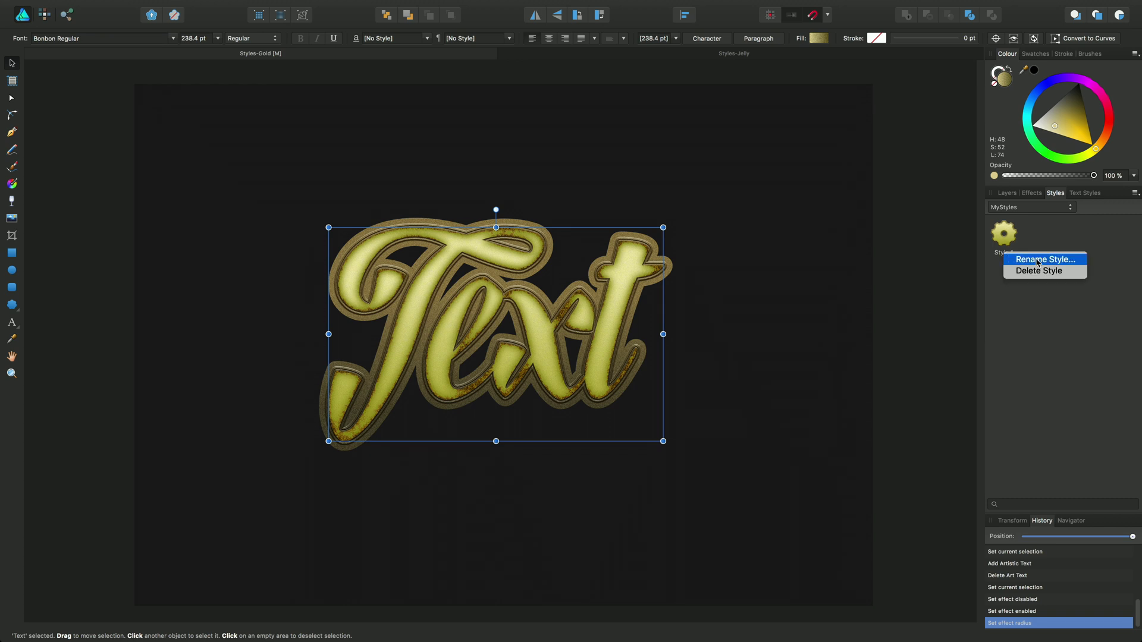
pyautogui.click(1038, 260)
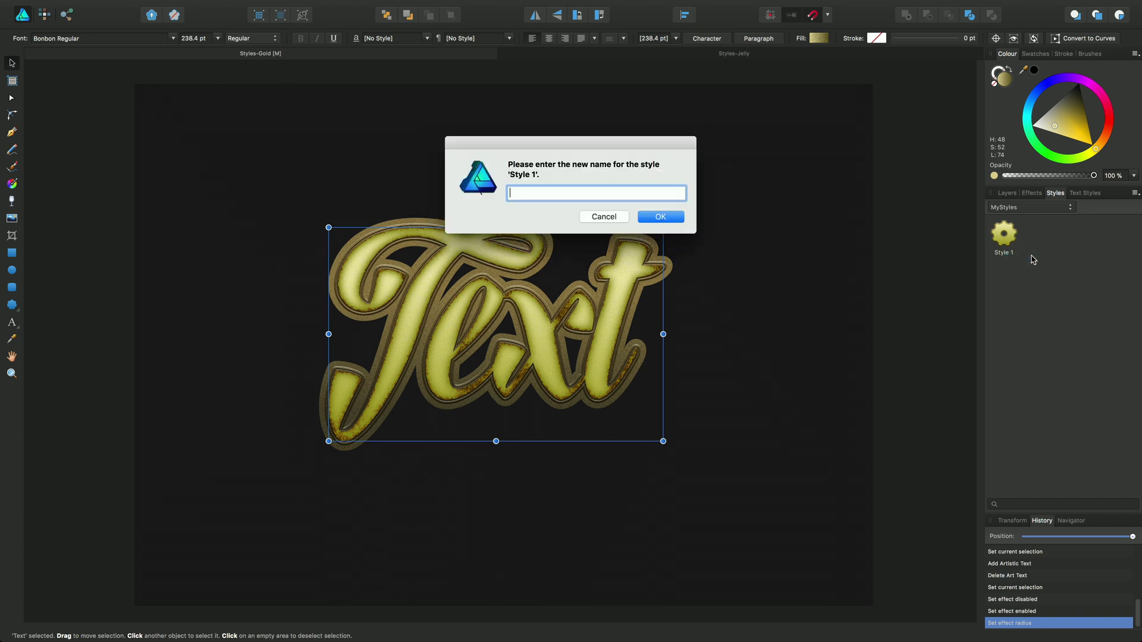
pyautogui.write('Gold')
pyautogui.press('Return')
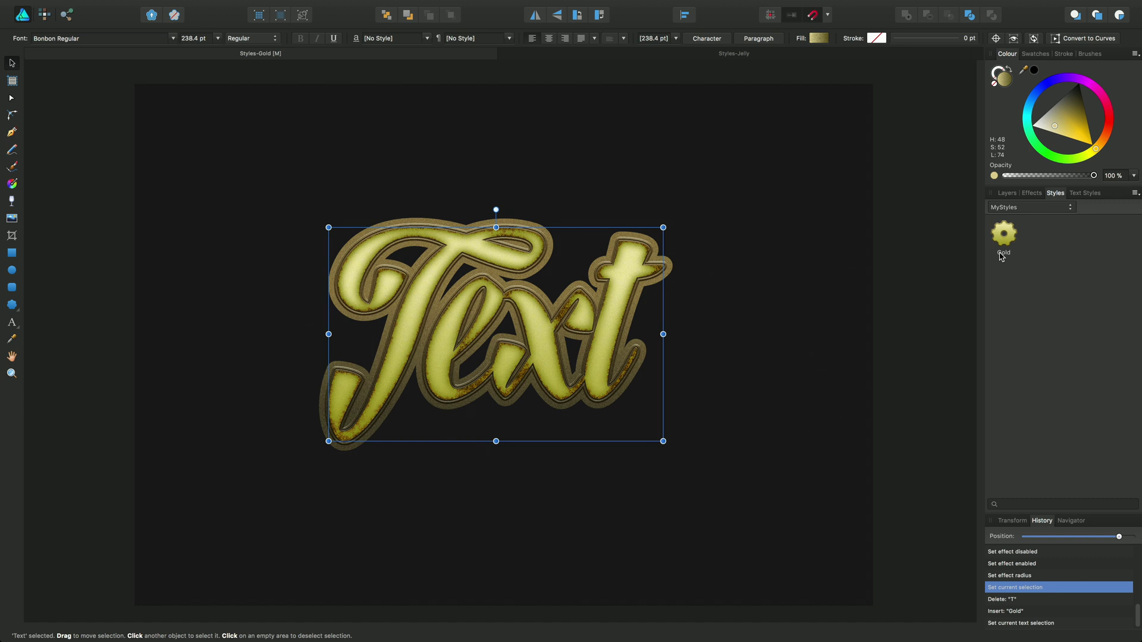
# Step: Replace the word Text with Gold using the Artistic Text tool
pyautogui.click(11, 322)
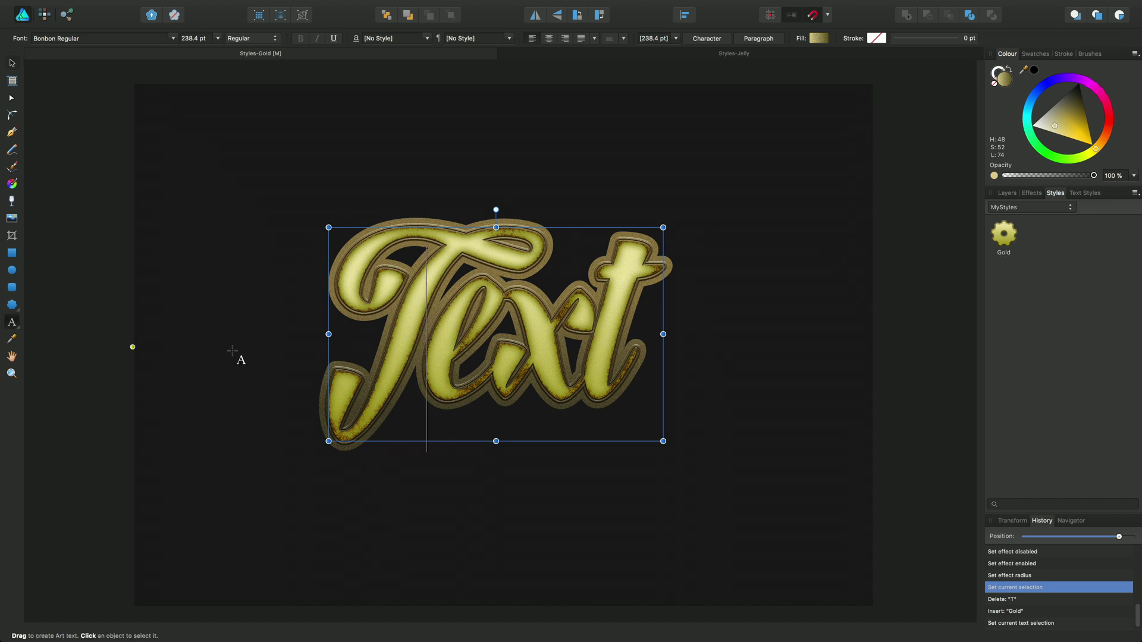
pyautogui.click(643, 357)
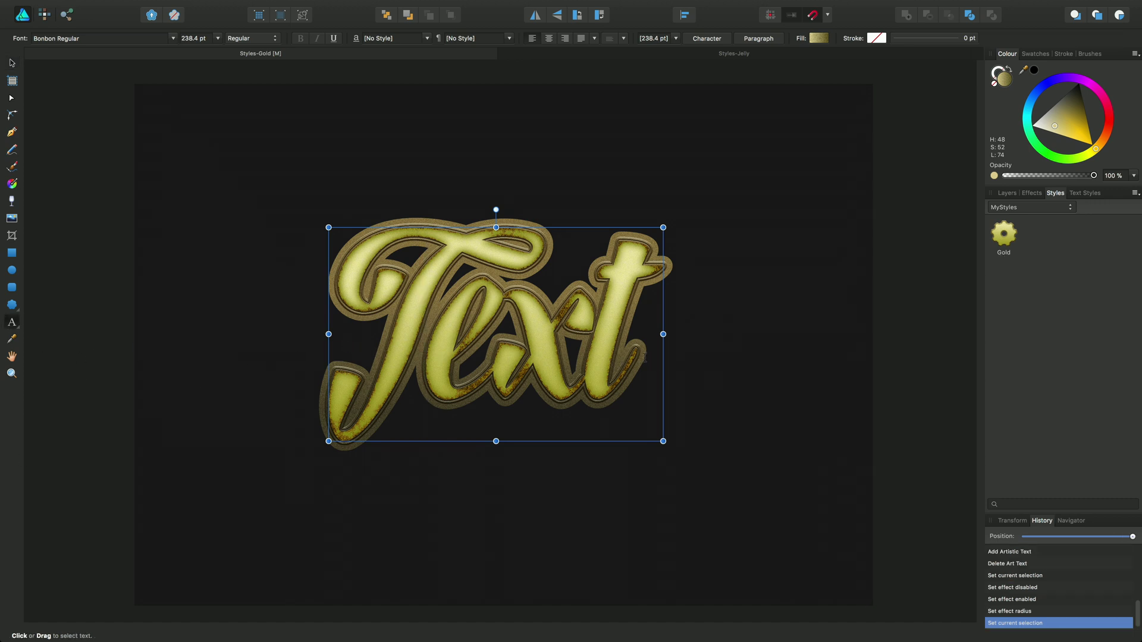
pyautogui.press('BackSpace')
pyautogui.press('BackSpace')
pyautogui.press('BackSpace')
pyautogui.press('BackSpace')
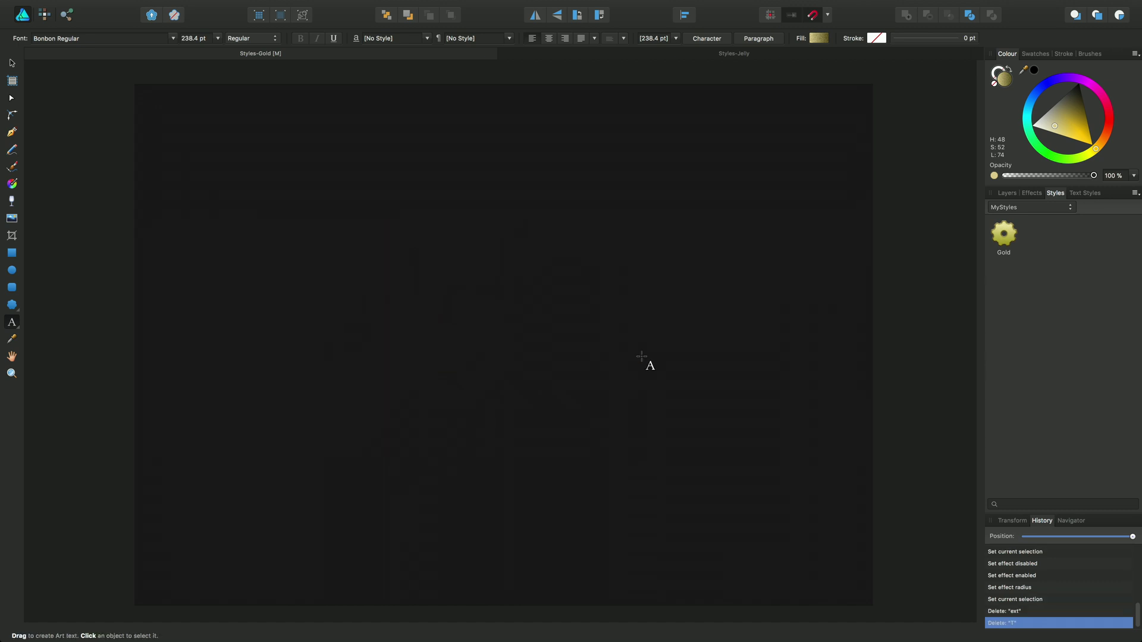
pyautogui.write('old')
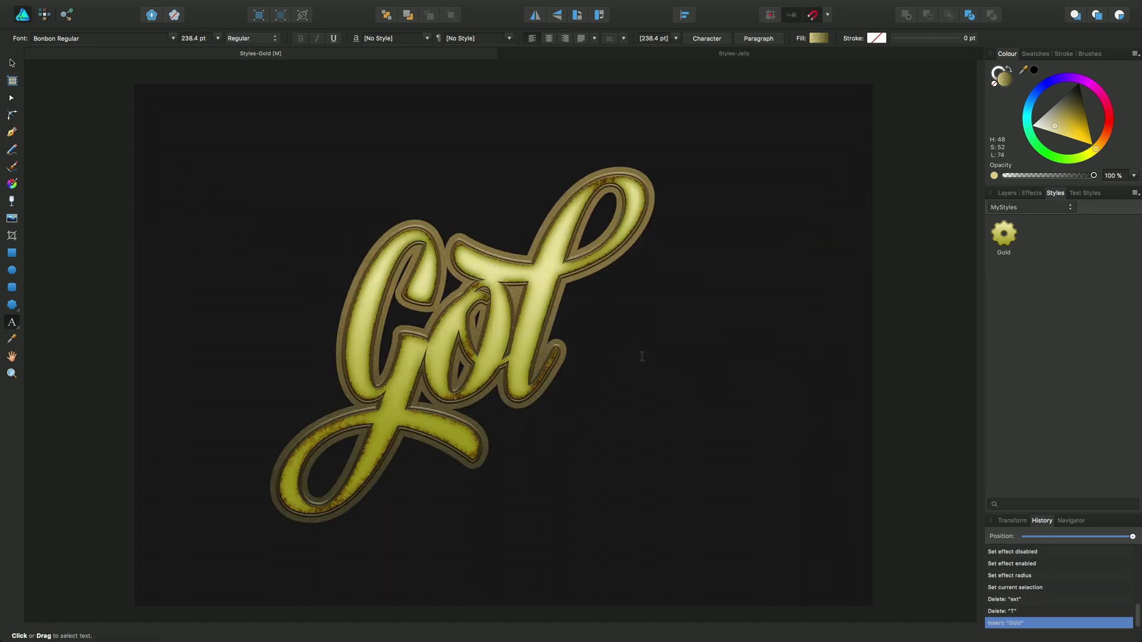